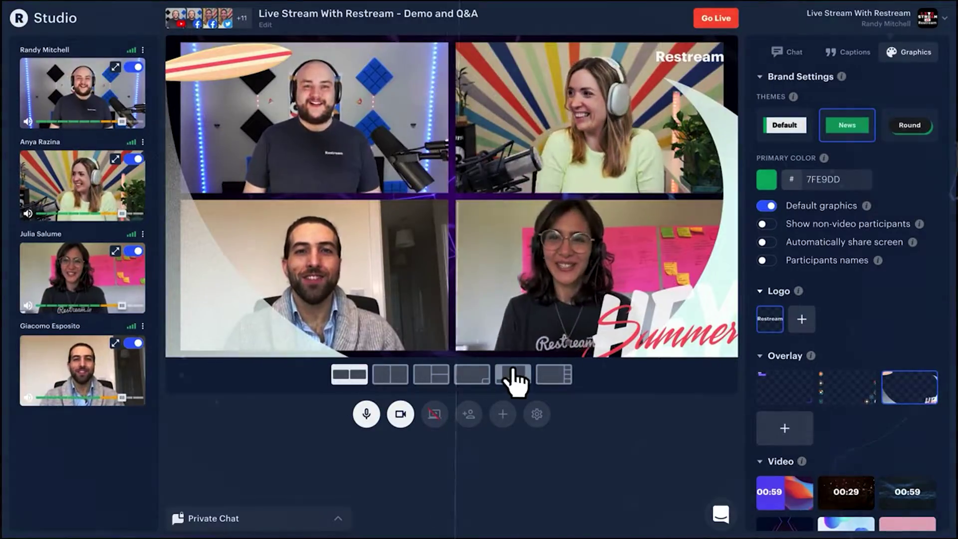
Show one large speaker with thumbnail guests and put a third participant on air
{"action": "left_click", "coordinate": [513, 375]}
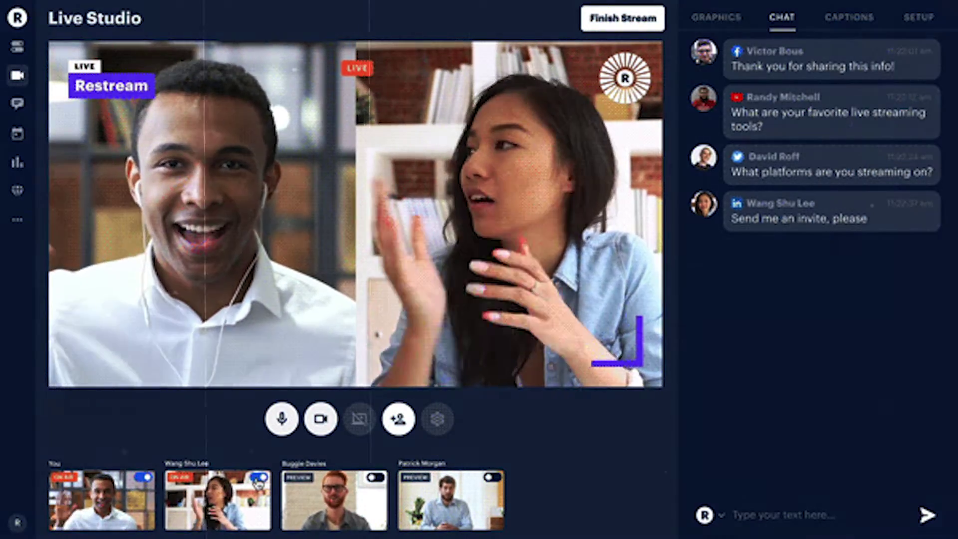
{"action": "left_click", "coordinate": [375, 476]}
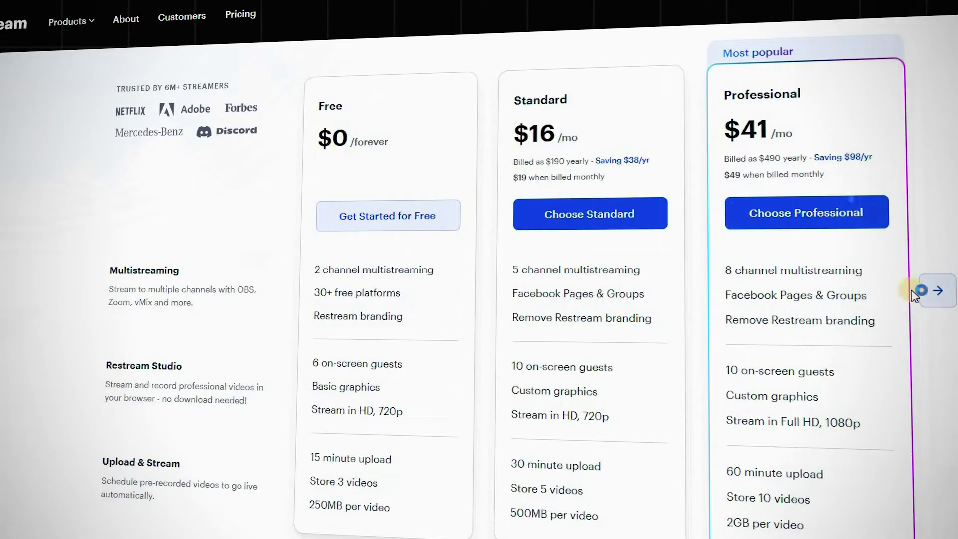
Browse the Premium, Business and Enterprise plans, then return to Free, Standard and Professional
{"action": "left_click", "coordinate": [938, 292]}
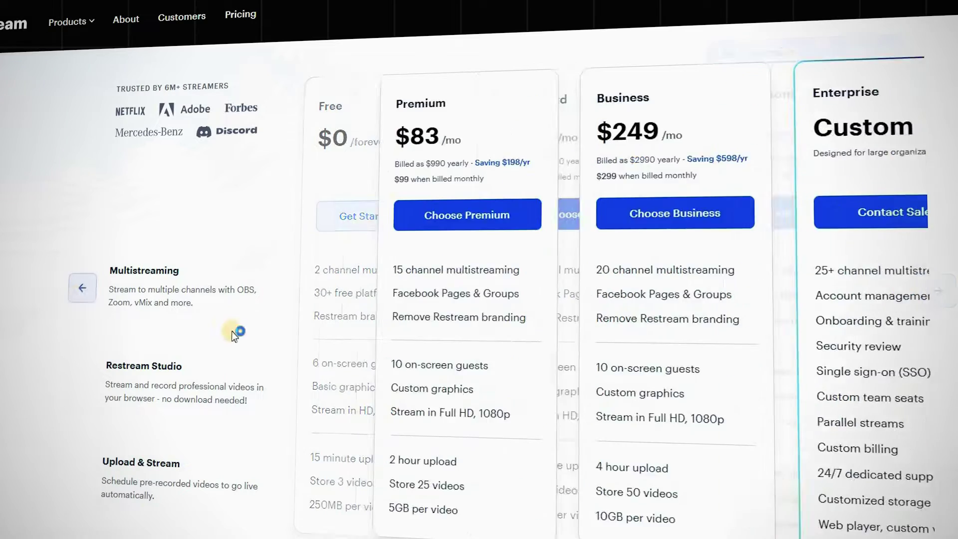
{"action": "left_click", "coordinate": [84, 297]}
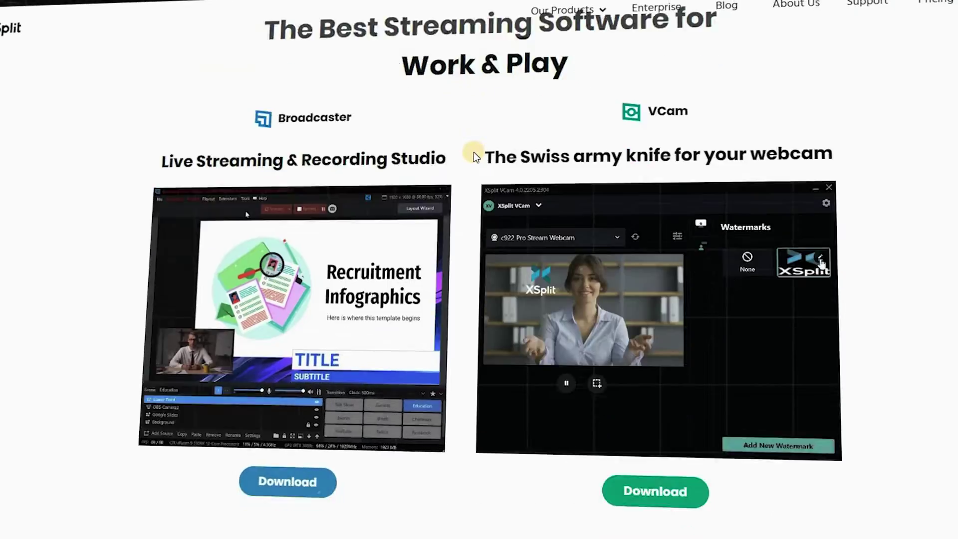
{"action": "scroll", "coordinate": [474, 152], "scroll_direction": "down", "scroll_amount": 2}
{"action": "scroll", "coordinate": [472, 152], "scroll_direction": "down", "scroll_amount": 3}
{"action": "scroll", "coordinate": [472, 151], "scroll_direction": "down", "scroll_amount": 2}
{"action": "scroll", "coordinate": [471, 151], "scroll_direction": "down", "scroll_amount": 4}
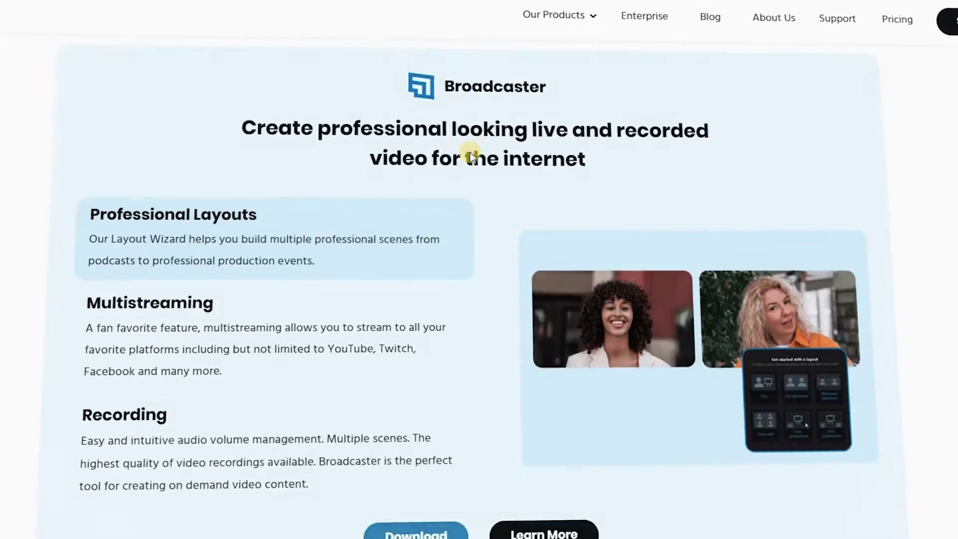
{"action": "scroll", "coordinate": [282, 278], "scroll_direction": "down", "scroll_amount": 3}
{"action": "scroll", "coordinate": [272, 222], "scroll_direction": "down", "scroll_amount": 3}
{"action": "scroll", "coordinate": [262, 287], "scroll_direction": "up", "scroll_amount": 3}
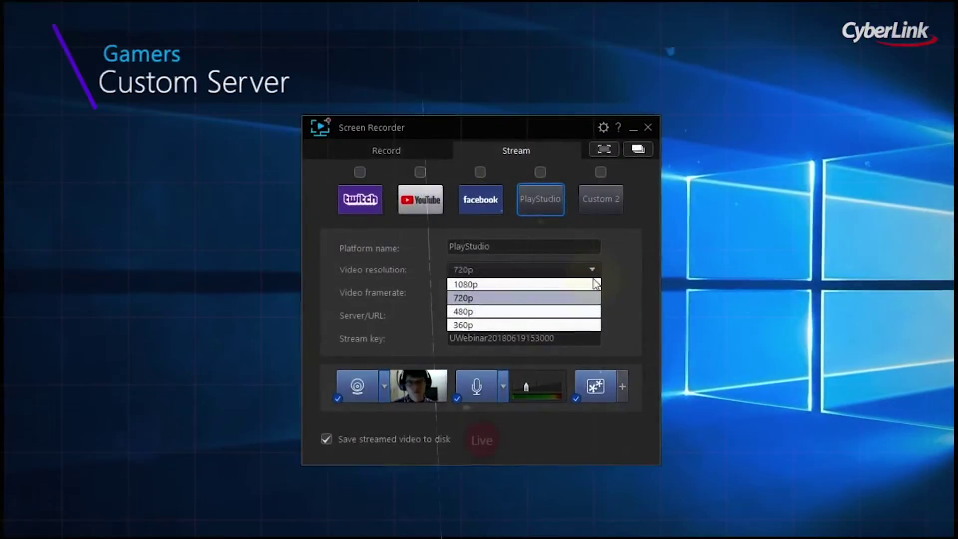
{"action": "scroll", "coordinate": [496, 178], "scroll_direction": "down", "scroll_amount": 2}
{"action": "scroll", "coordinate": [494, 179], "scroll_direction": "down", "scroll_amount": 5}
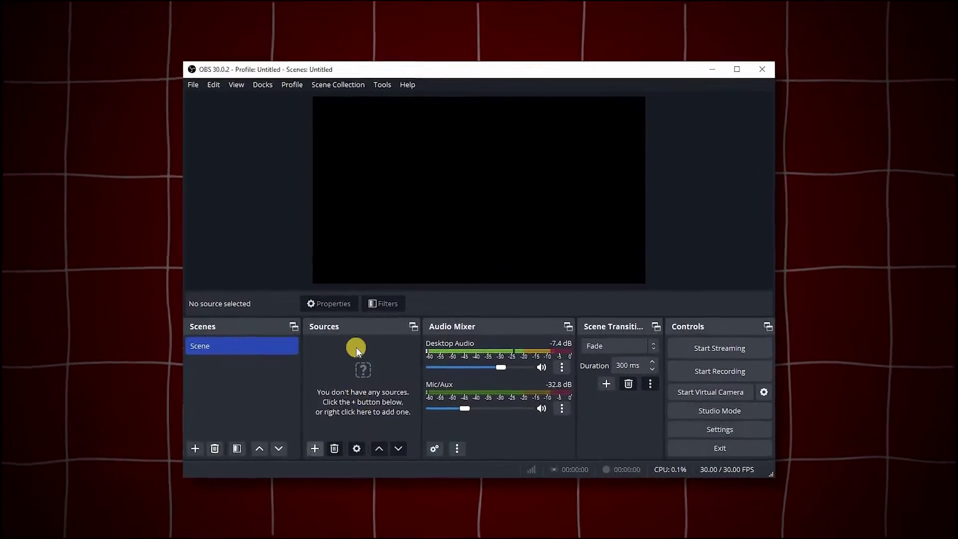
Start adding a source, enable Studio Mode with Preview and Program panes, and show the quick transition options
{"action": "left_click", "coordinate": [317, 443]}
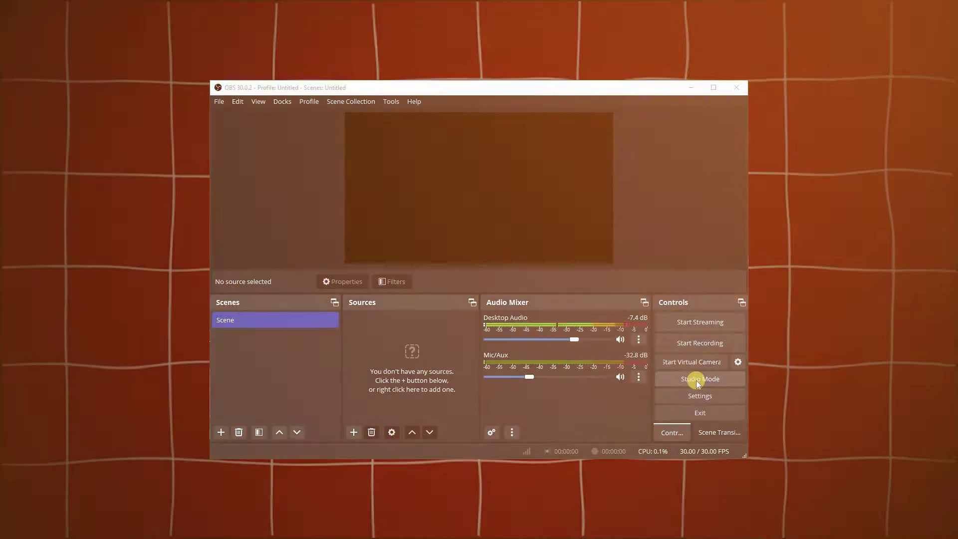
{"action": "left_click", "coordinate": [695, 376]}
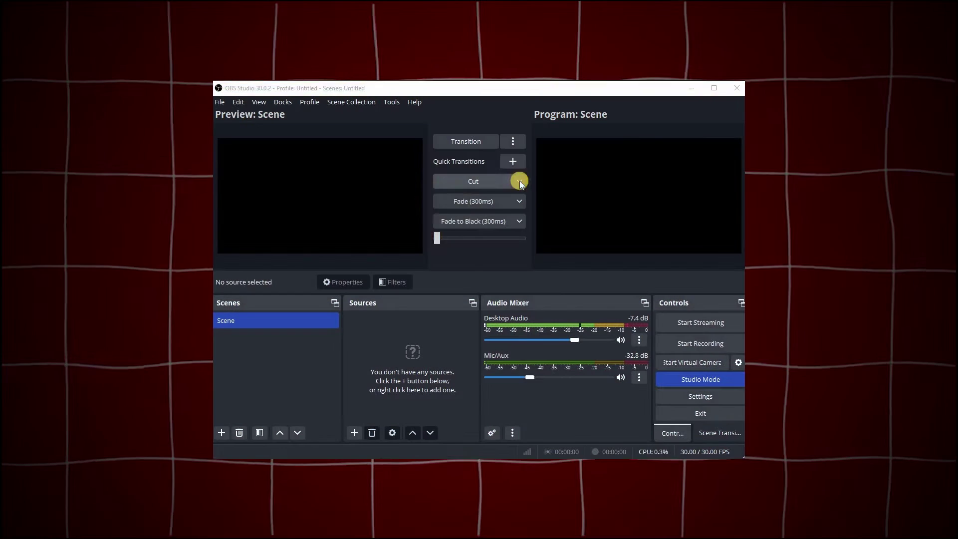
{"action": "left_click", "coordinate": [518, 201]}
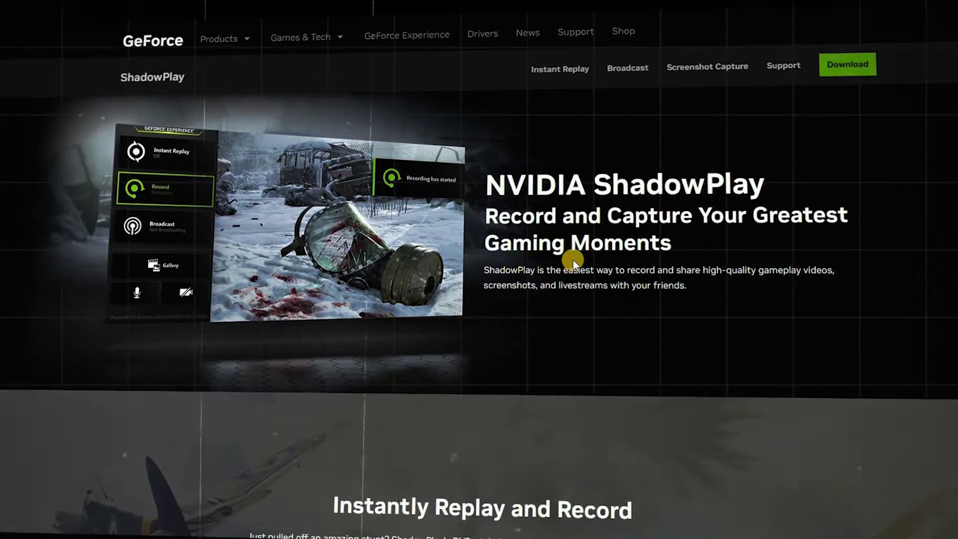
{"action": "scroll", "coordinate": [572, 259], "scroll_direction": "down", "scroll_amount": 3}
{"action": "scroll", "coordinate": [568, 265], "scroll_direction": "down", "scroll_amount": 3}
{"action": "scroll", "coordinate": [562, 269], "scroll_direction": "down", "scroll_amount": 3}
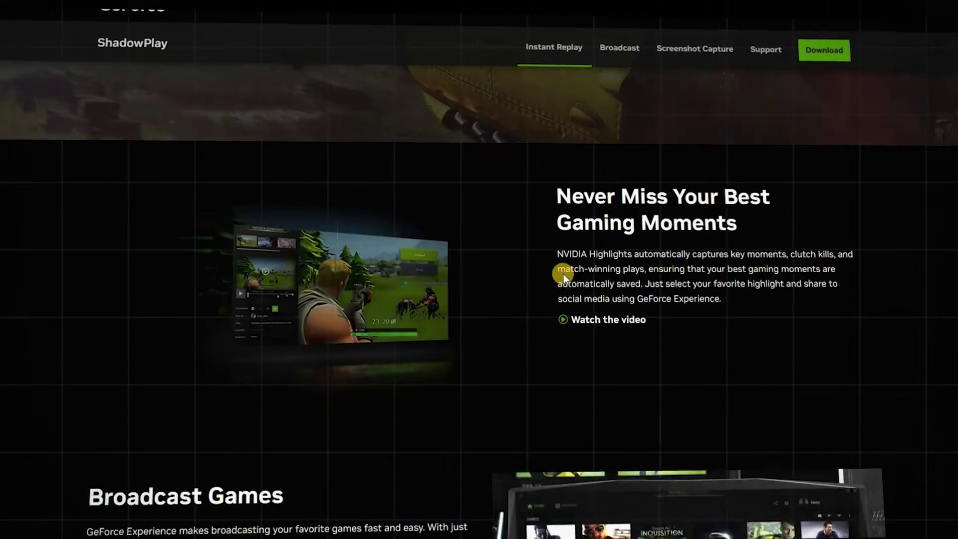
{"action": "scroll", "coordinate": [564, 274], "scroll_direction": "down", "scroll_amount": 2}
{"action": "scroll", "coordinate": [563, 274], "scroll_direction": "down", "scroll_amount": 3}
{"action": "scroll", "coordinate": [561, 276], "scroll_direction": "down", "scroll_amount": 1}
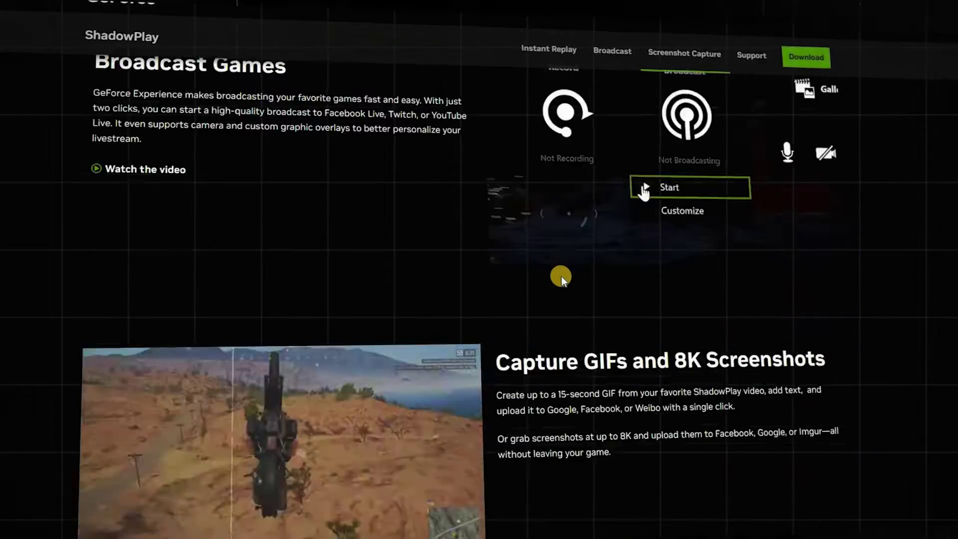
{"action": "scroll", "coordinate": [561, 276], "scroll_direction": "down", "scroll_amount": 2}
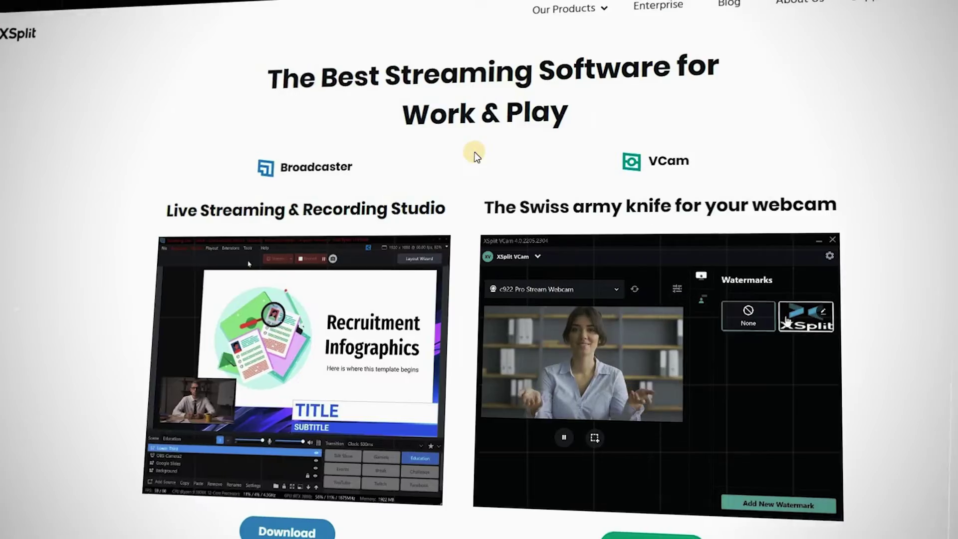
{"action": "scroll", "coordinate": [474, 152], "scroll_direction": "down", "scroll_amount": 3}
{"action": "scroll", "coordinate": [472, 152], "scroll_direction": "down", "scroll_amount": 2}
{"action": "scroll", "coordinate": [472, 155], "scroll_direction": "down", "scroll_amount": 3}
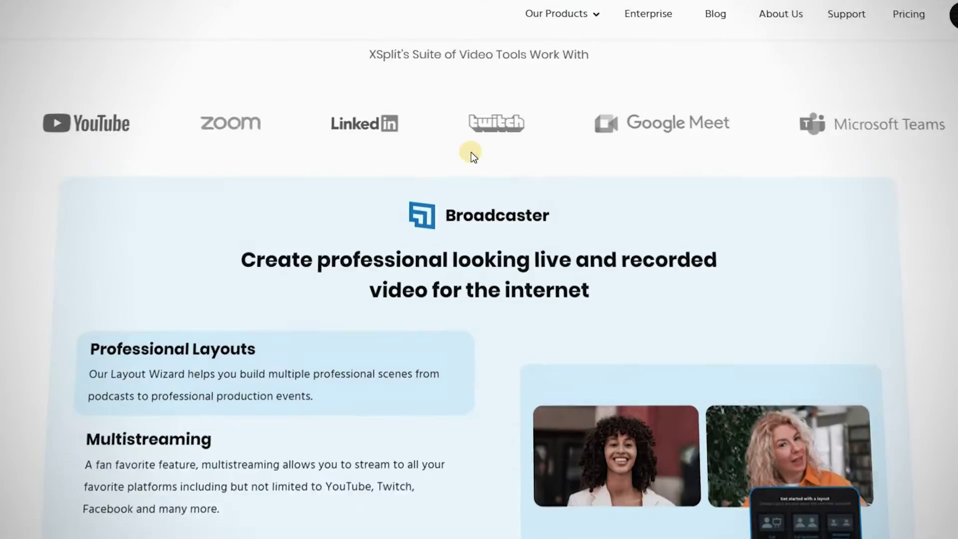
{"action": "scroll", "coordinate": [471, 150], "scroll_direction": "down", "scroll_amount": 2}
{"action": "scroll", "coordinate": [466, 155], "scroll_direction": "down", "scroll_amount": 2}
{"action": "scroll", "coordinate": [285, 275], "scroll_direction": "down", "scroll_amount": 2}
{"action": "scroll", "coordinate": [273, 226], "scroll_direction": "up", "scroll_amount": 2}
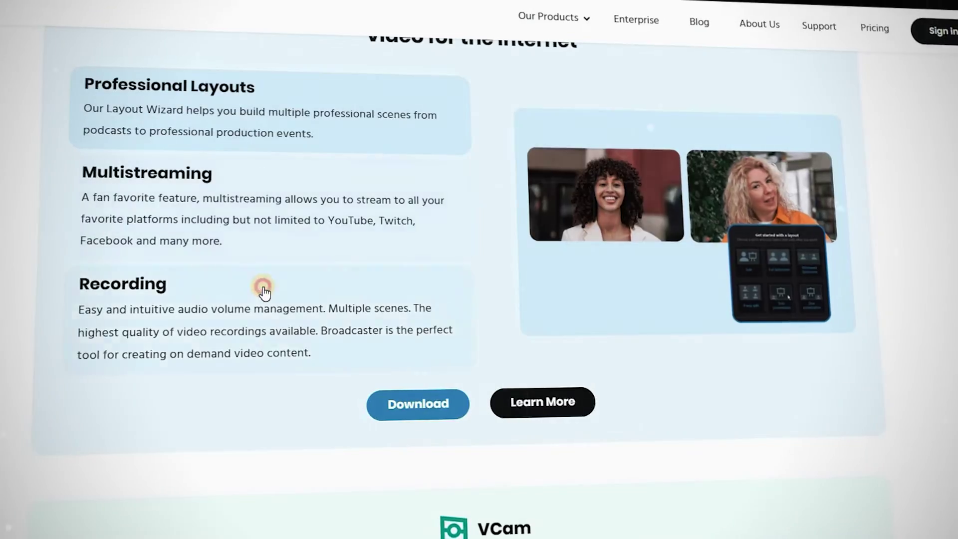
{"action": "scroll", "coordinate": [273, 288], "scroll_direction": "down", "scroll_amount": 1}
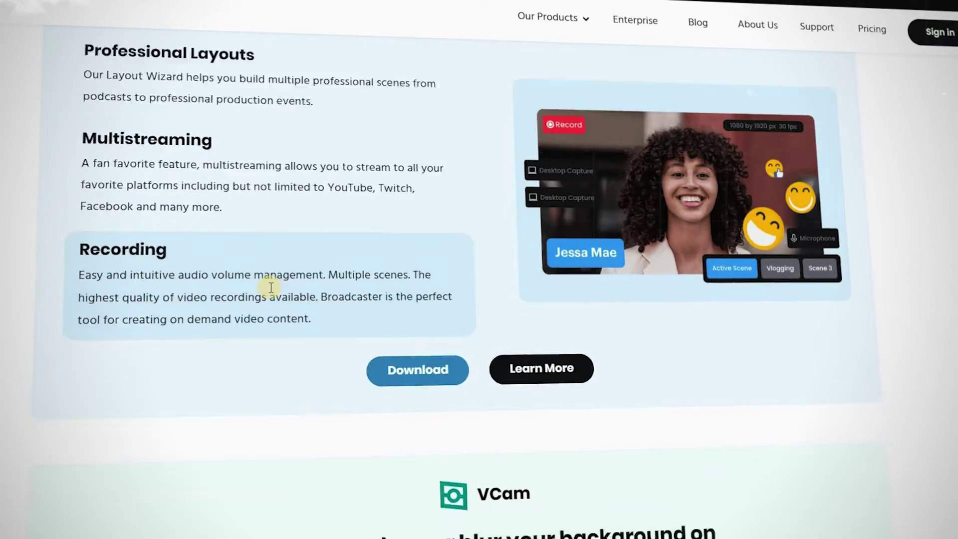